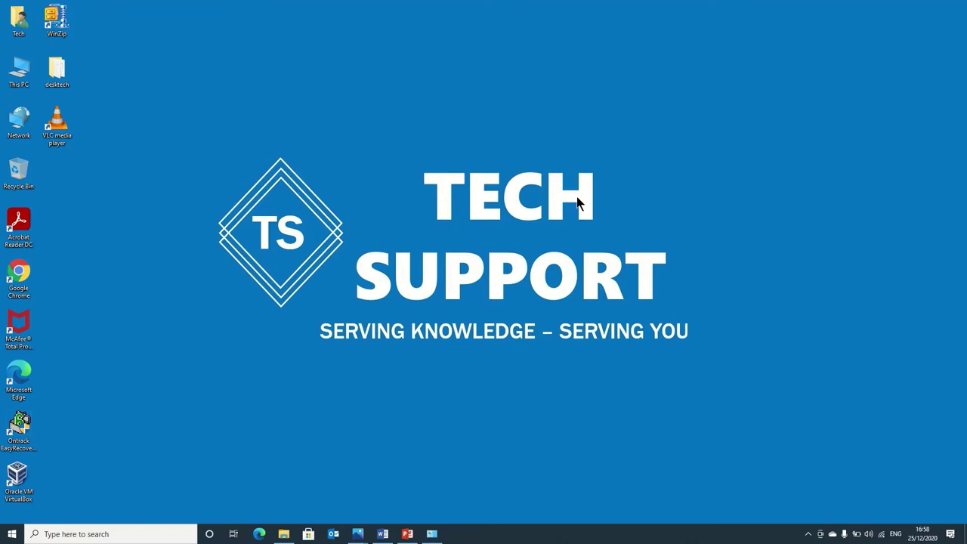
- Review the BIOS 1 virtualization and BIOS 2 boot sequence photos, then close the viewer
{"action": "left_click", "coordinate": [359, 534]}
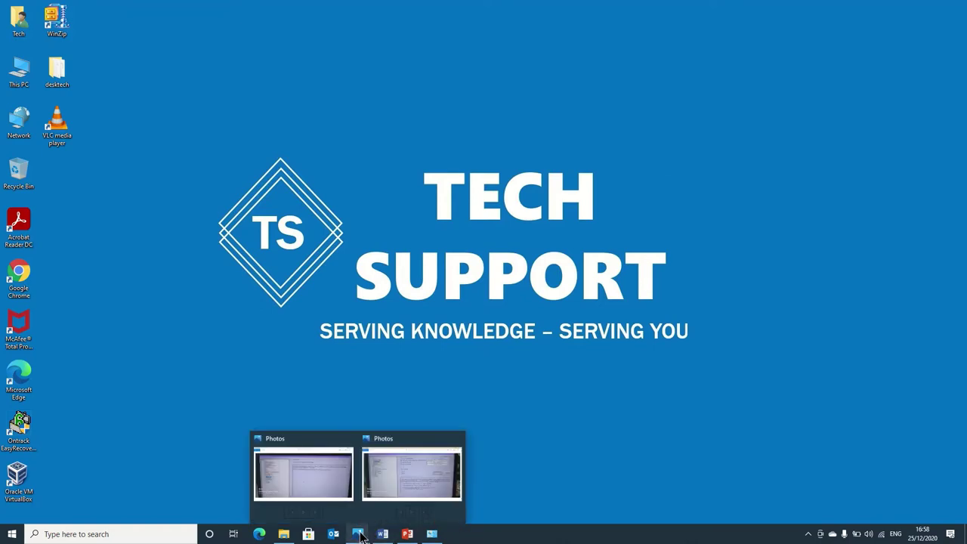
{"action": "left_click", "coordinate": [320, 475]}
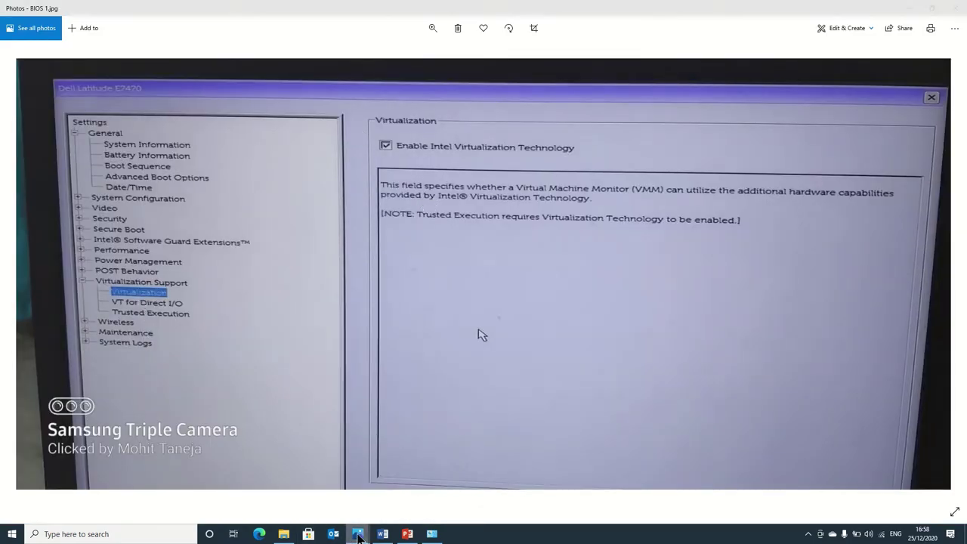
{"action": "mouse_move", "coordinate": [358, 534]}
{"action": "left_click", "coordinate": [400, 472]}
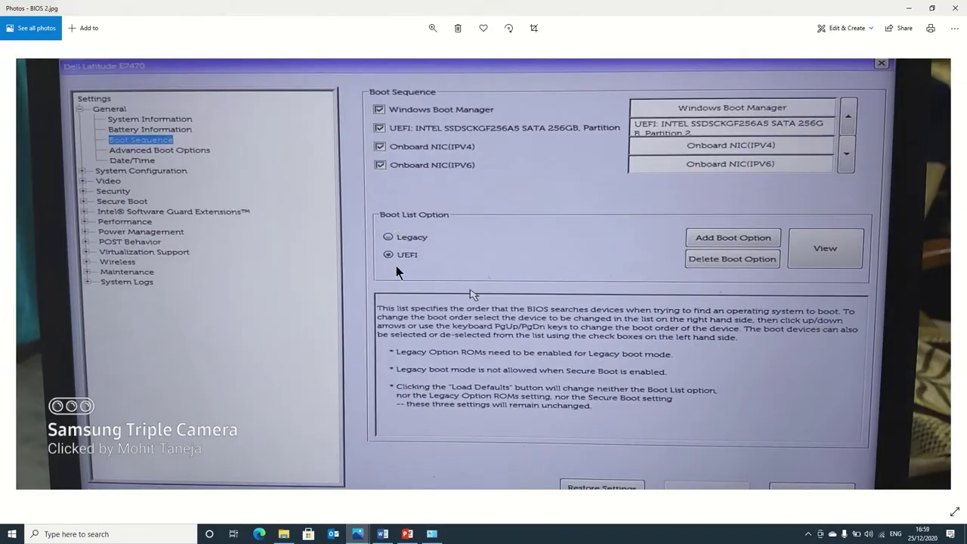
{"action": "key", "text": "alt+Tab"}
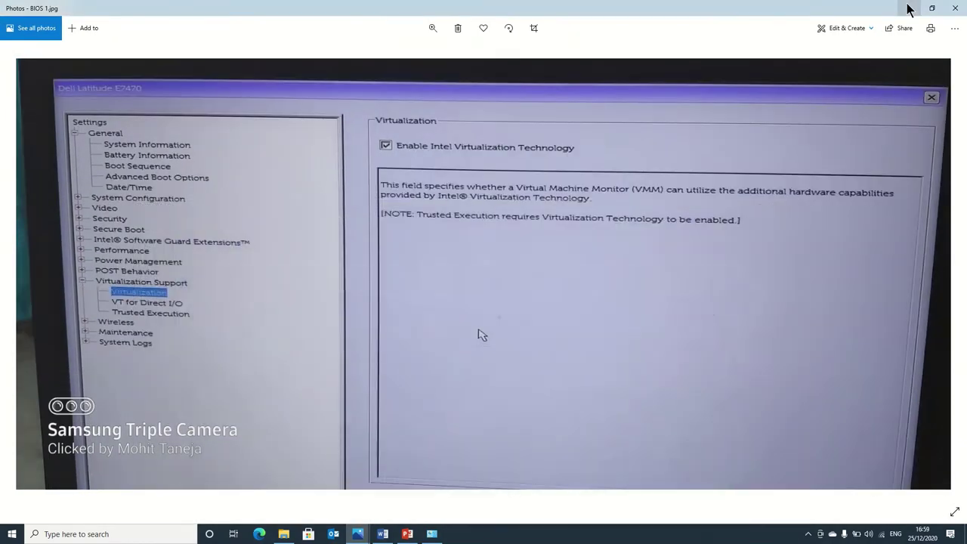
{"action": "left_click", "coordinate": [909, 9]}
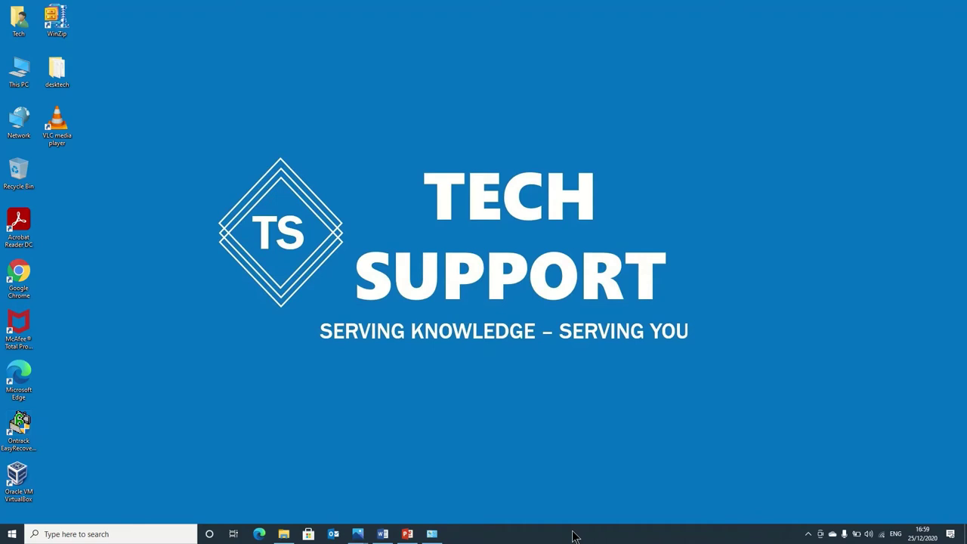
- Check the CPU virtualization status in Task Manager's Performance view, then minimize it
{"action": "right_click", "coordinate": [572, 536]}
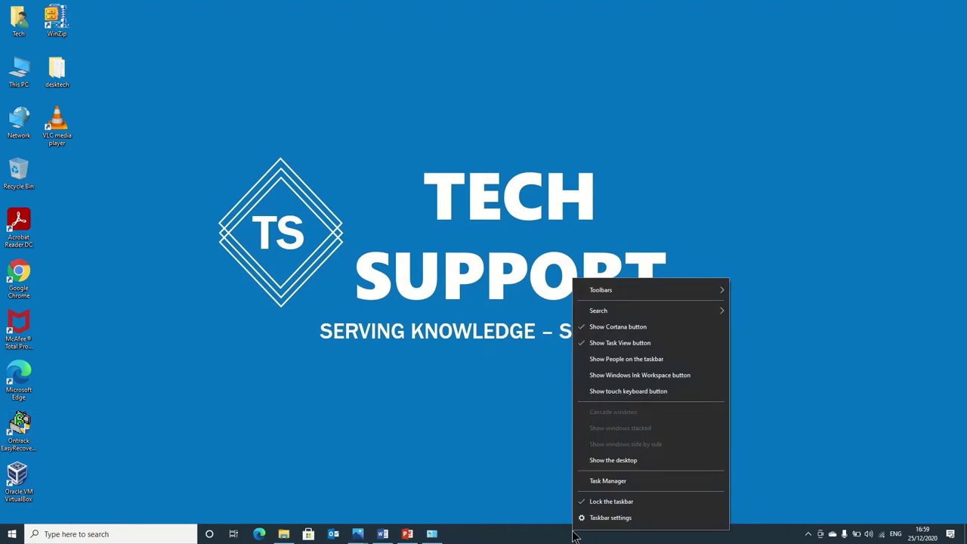
{"action": "left_click", "coordinate": [601, 482]}
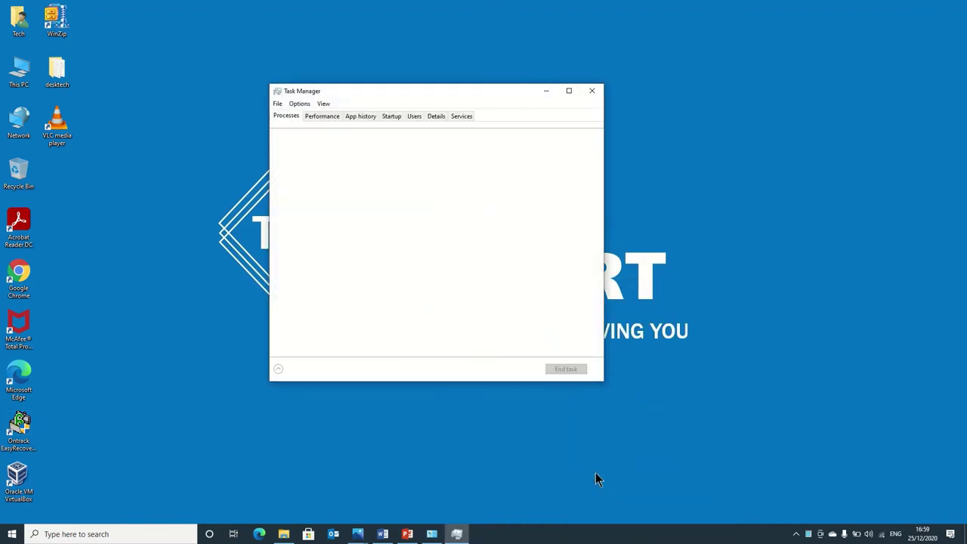
{"action": "left_click", "coordinate": [312, 114]}
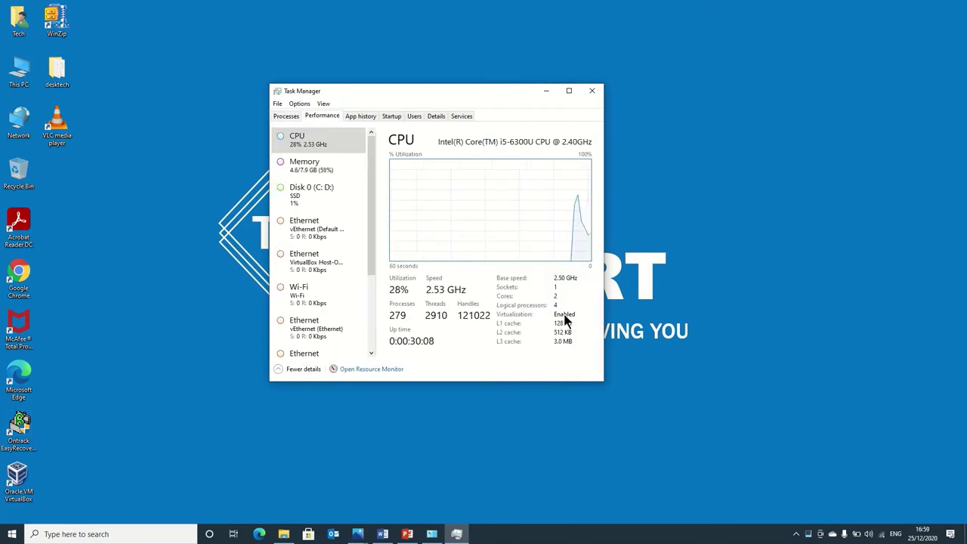
{"action": "left_click", "coordinate": [545, 90]}
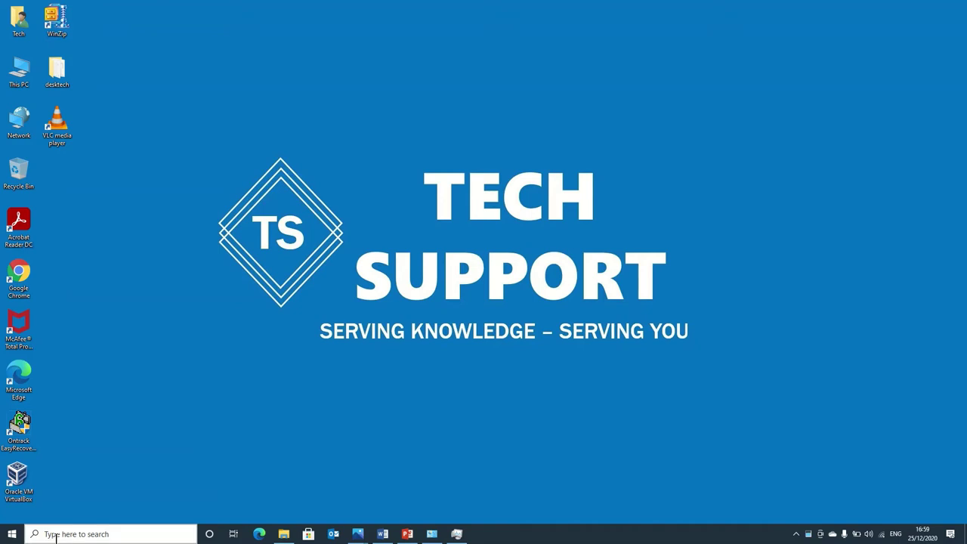
- Look through the optional Windows features list without changing anything, then close Programs
{"action": "key", "text": "super+r"}
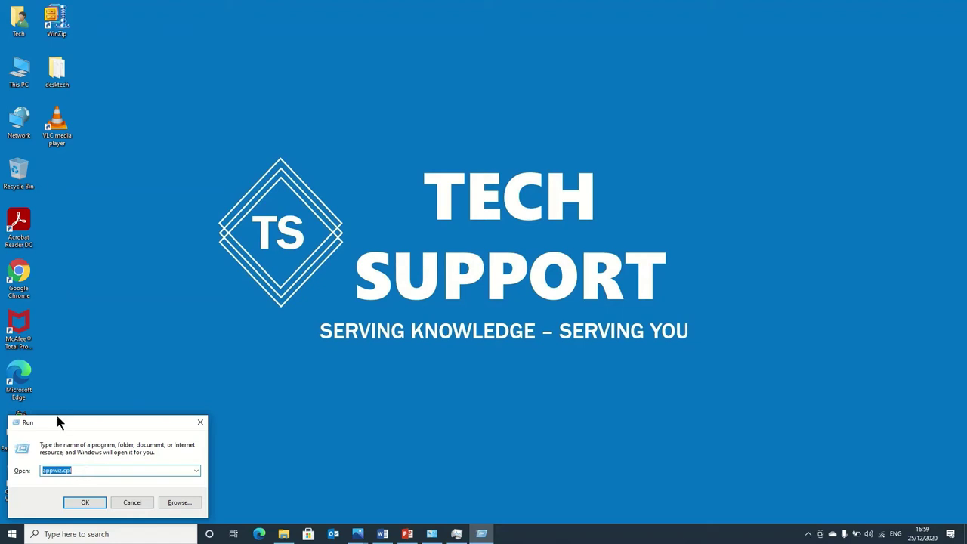
{"action": "left_click", "coordinate": [85, 502]}
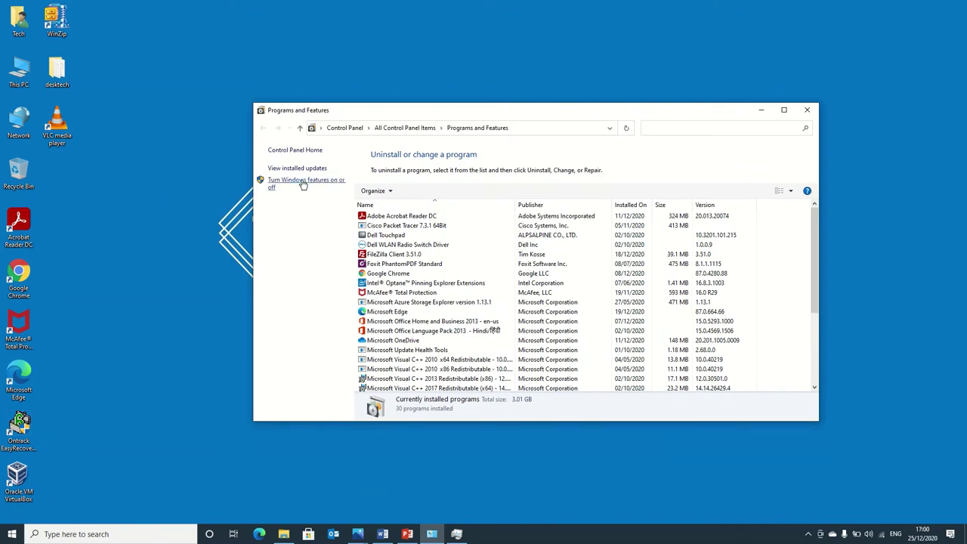
{"action": "left_click", "coordinate": [302, 183]}
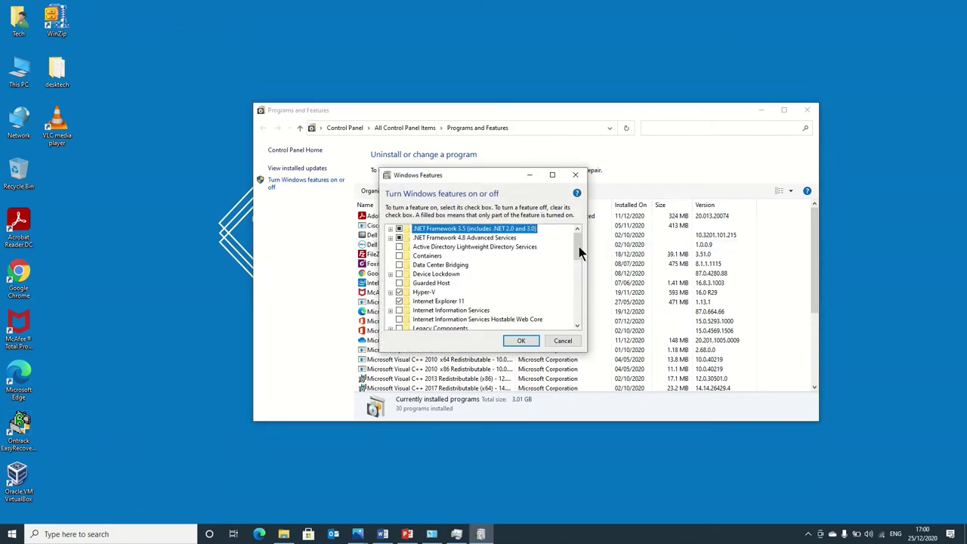
{"action": "scroll", "coordinate": [577, 254], "scroll_direction": "down", "scroll_amount": 10}
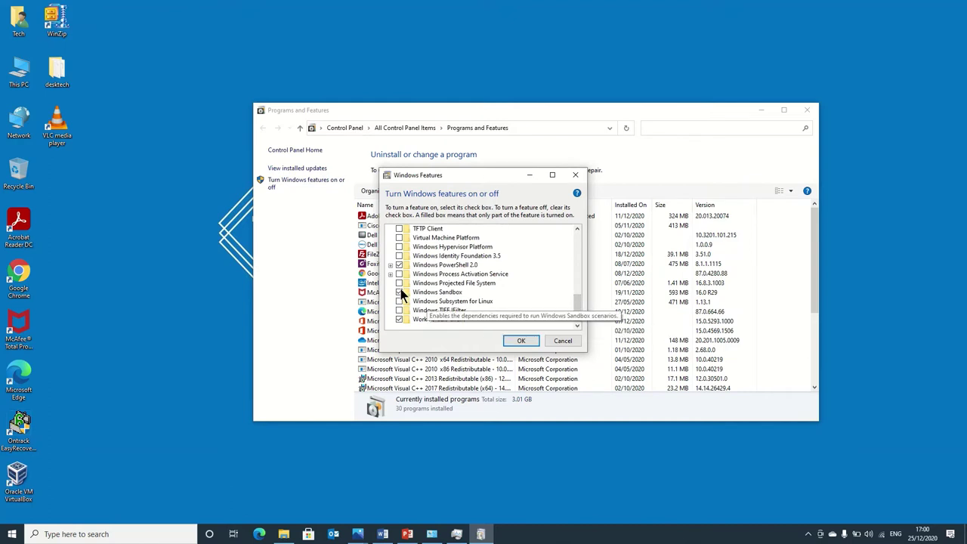
{"action": "left_click", "coordinate": [562, 341]}
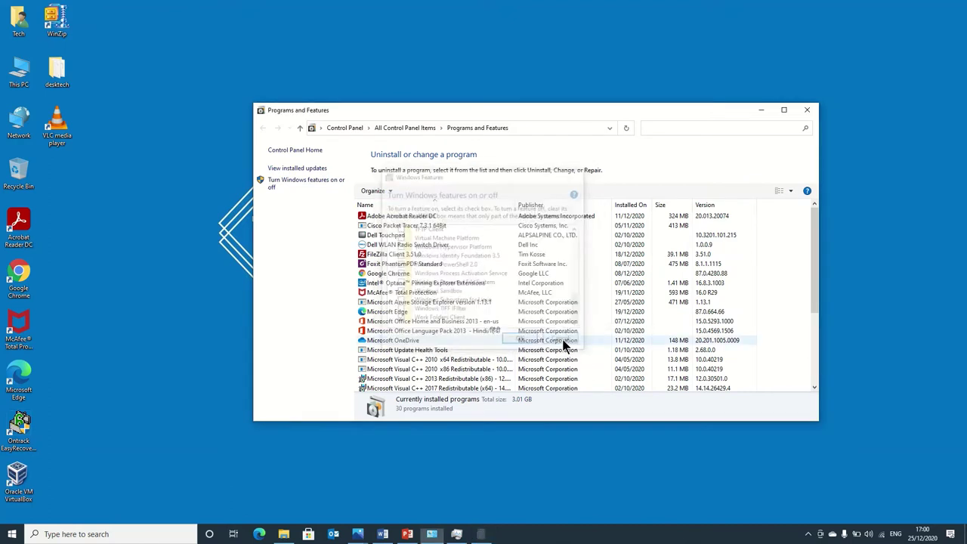
{"action": "left_click", "coordinate": [809, 110]}
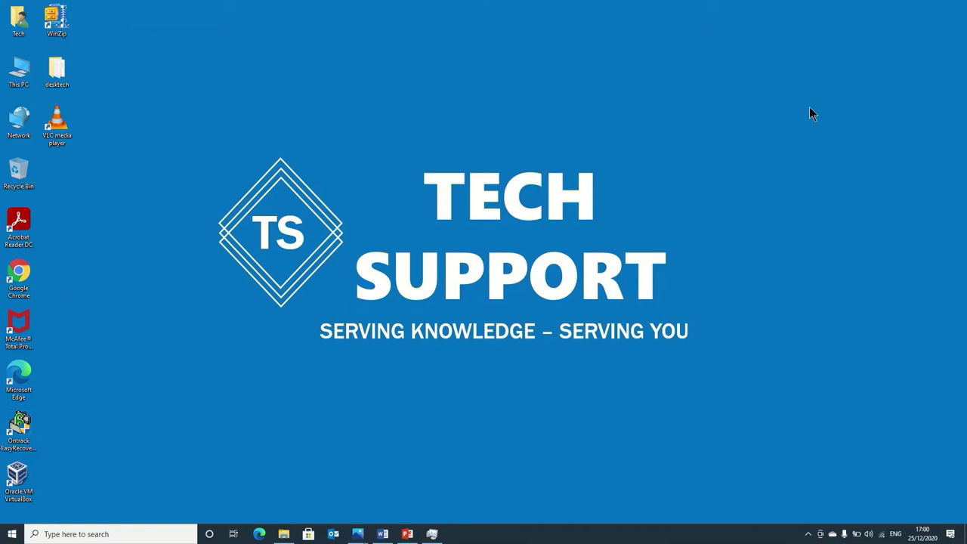
- Launch Windows Sandbox via 'sand' search and open the host Downloads folder beside it
{"action": "left_click", "coordinate": [73, 534]}
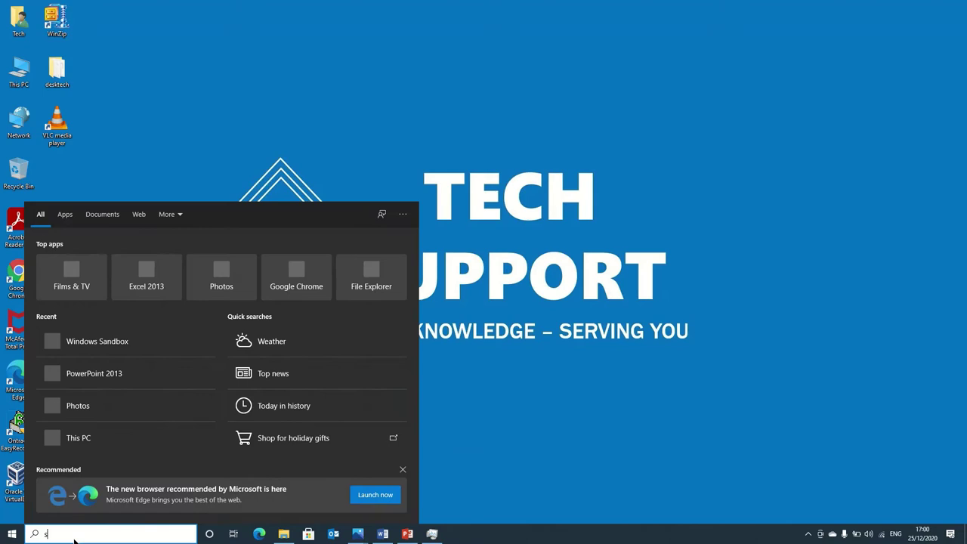
{"action": "type", "text": "sand"}
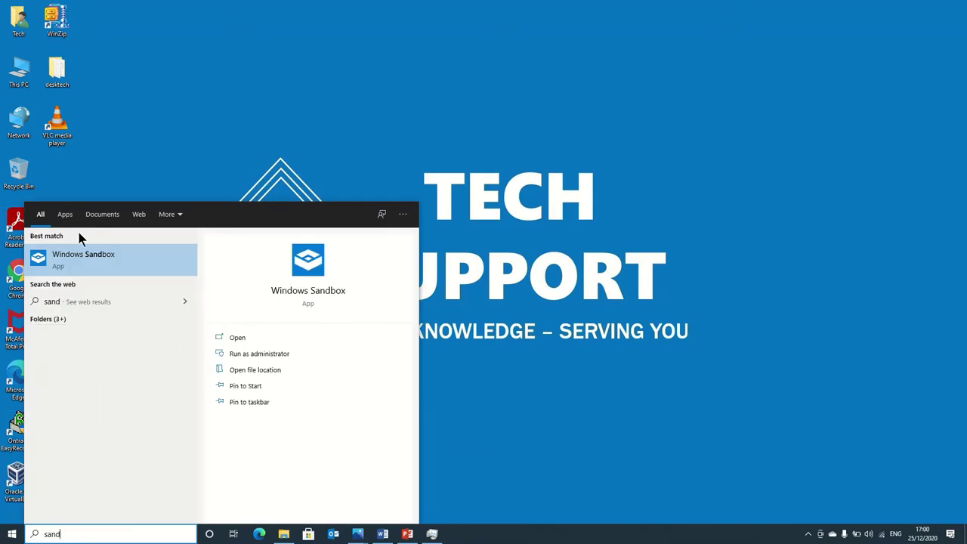
{"action": "left_click", "coordinate": [76, 257]}
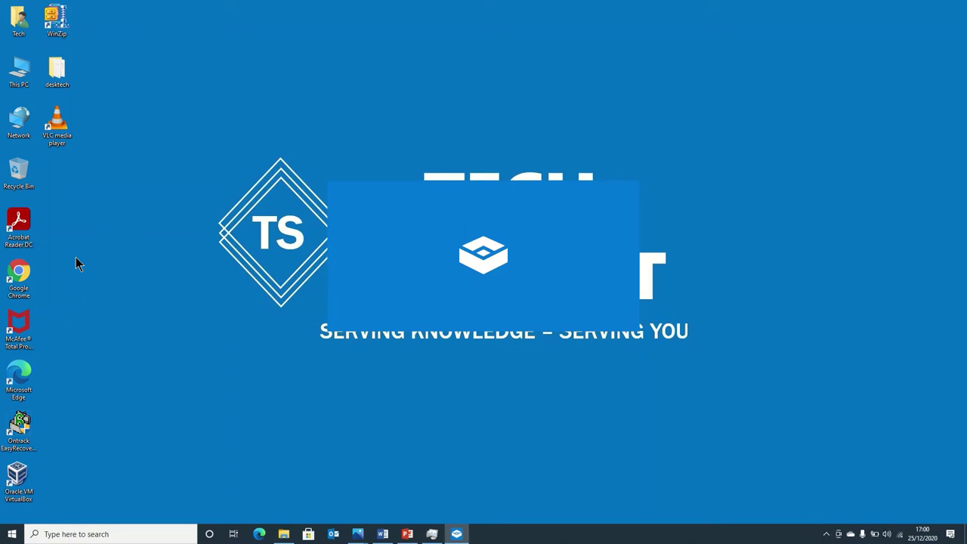
{"action": "double_click", "coordinate": [19, 75]}
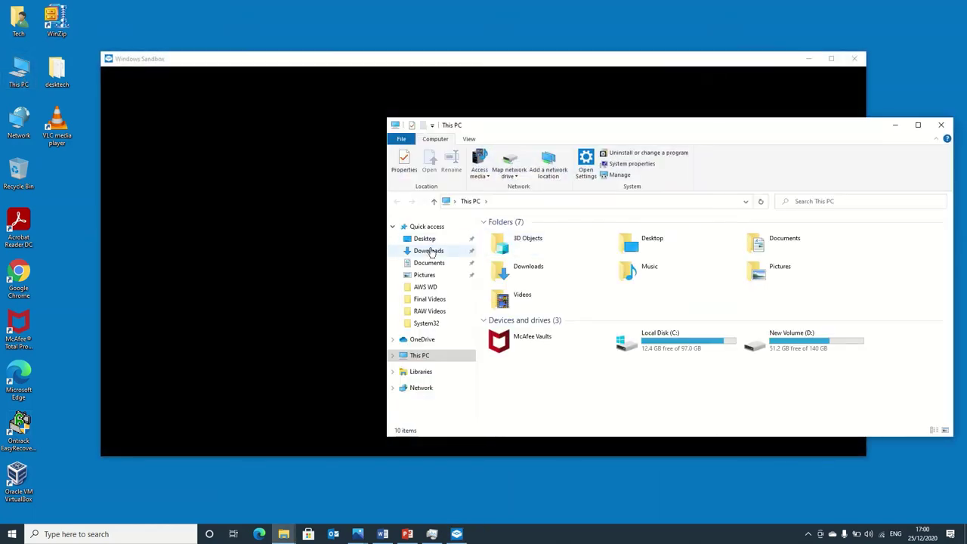
{"action": "left_click", "coordinate": [428, 251]}
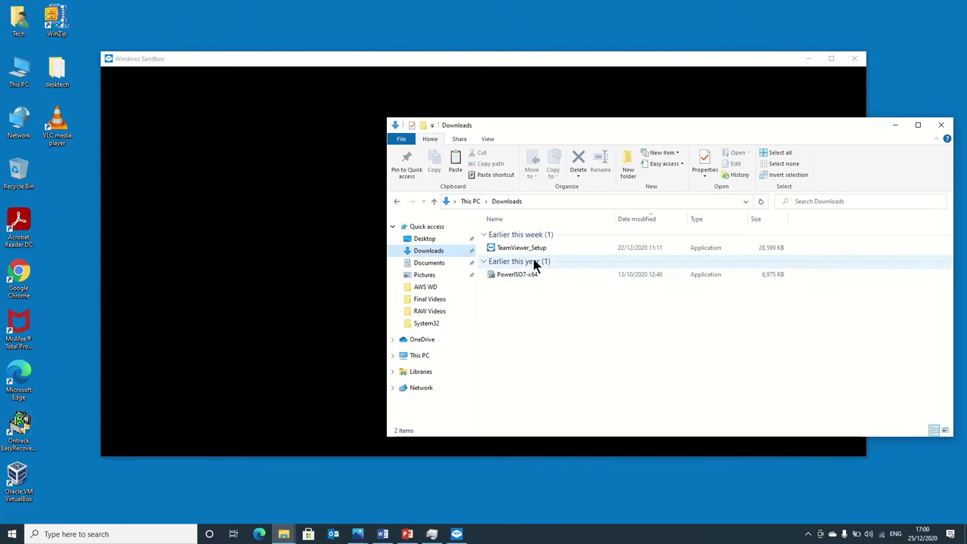
{"action": "left_click_drag", "start_coordinate": [581, 133], "coordinate": [767, 123]}
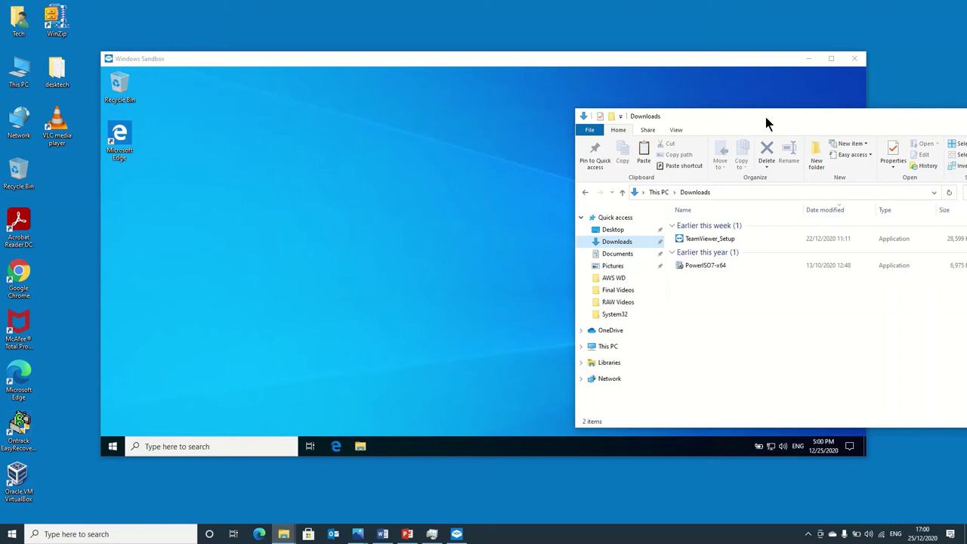
- Copy TeamViewer_Setup from Downloads and paste it onto the sandbox desktop
{"action": "left_click", "coordinate": [699, 241]}
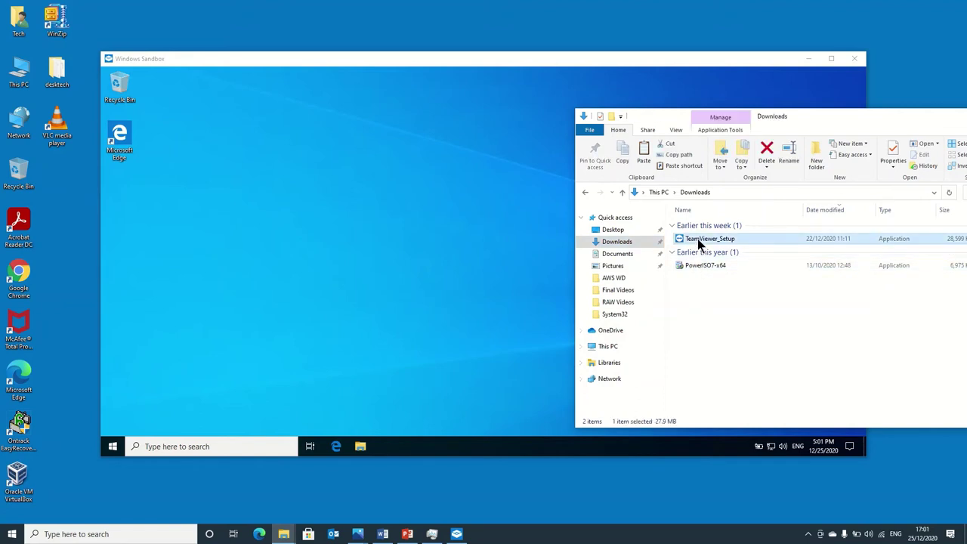
{"action": "right_click", "coordinate": [699, 242]}
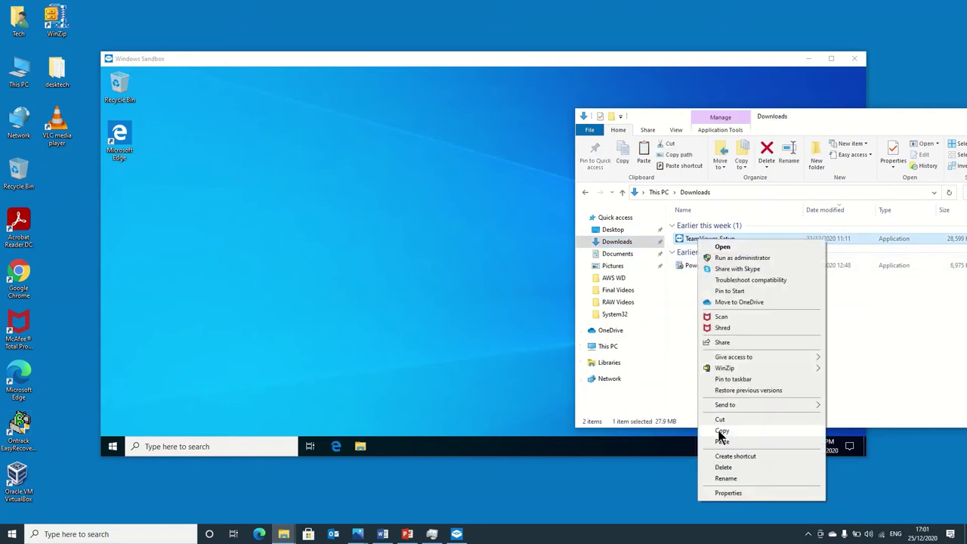
{"action": "left_click", "coordinate": [721, 431]}
{"action": "left_click", "coordinate": [232, 247]}
{"action": "right_click", "coordinate": [232, 247]}
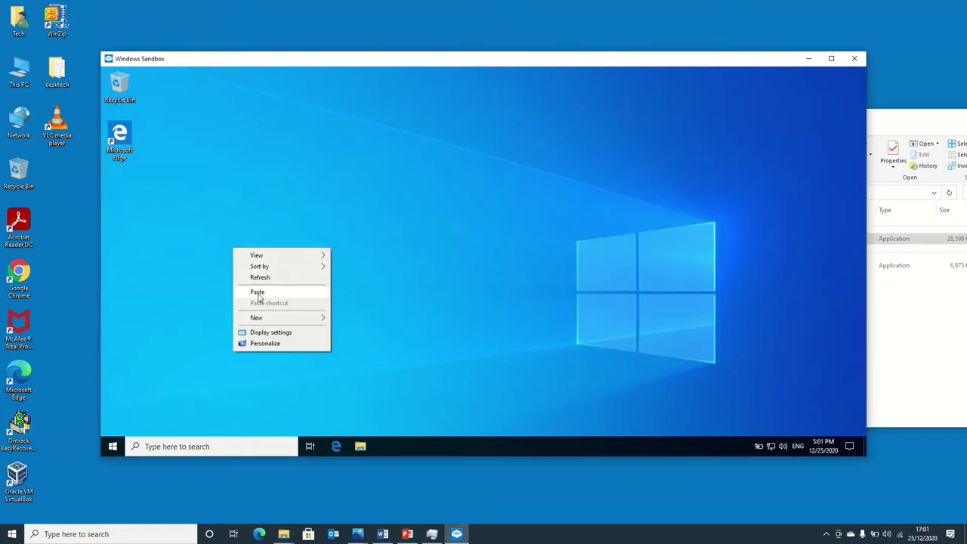
{"action": "left_click", "coordinate": [258, 293]}
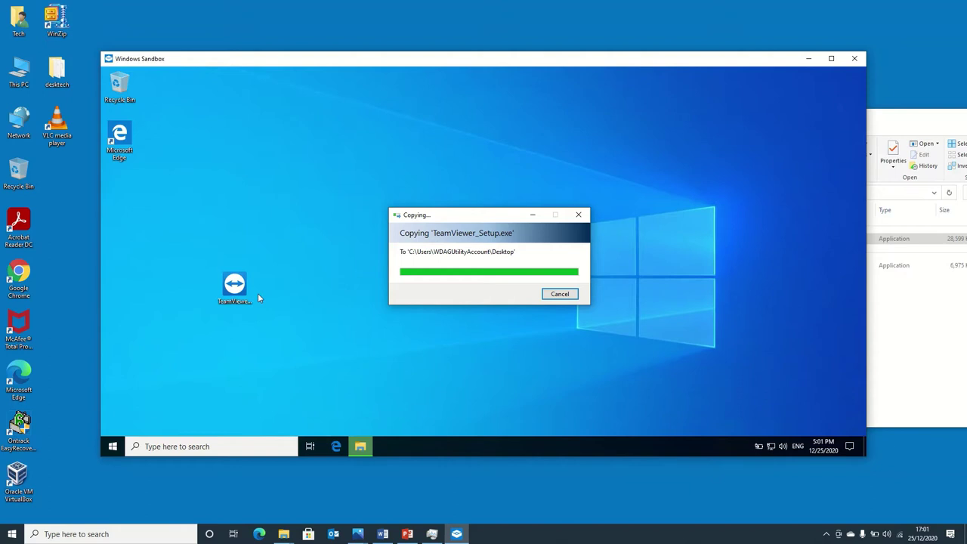
- Open the sandbox's Windows Settings from Start, then close it
{"action": "left_click", "coordinate": [114, 446]}
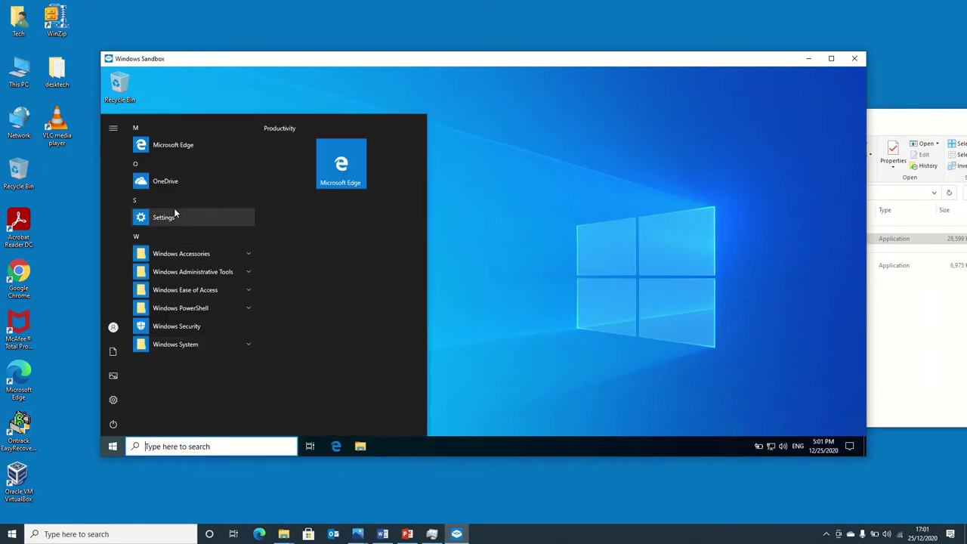
{"action": "left_click", "coordinate": [167, 220]}
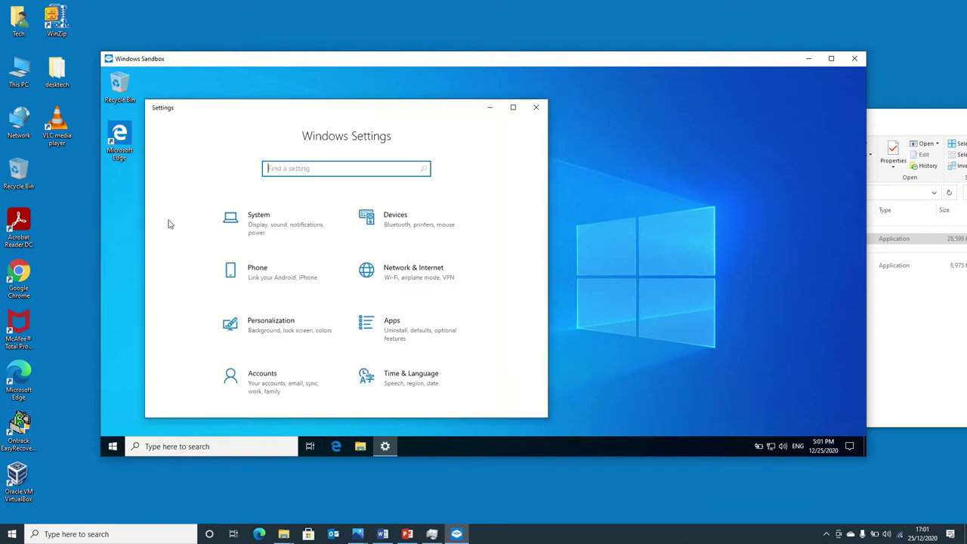
{"action": "left_click", "coordinate": [536, 110]}
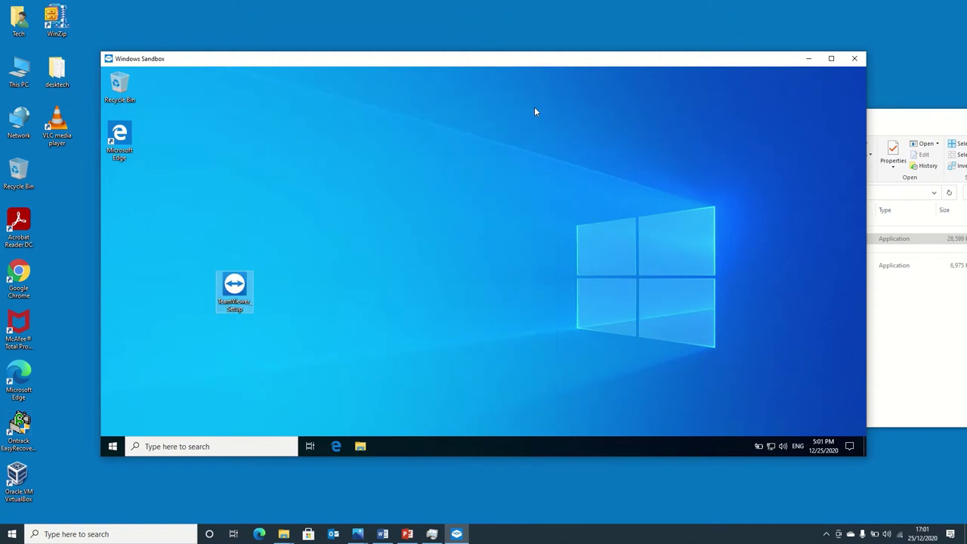
- Run TeamViewer_Setup as administrator with Default installation and personal use, and finish
{"action": "right_click", "coordinate": [242, 289]}
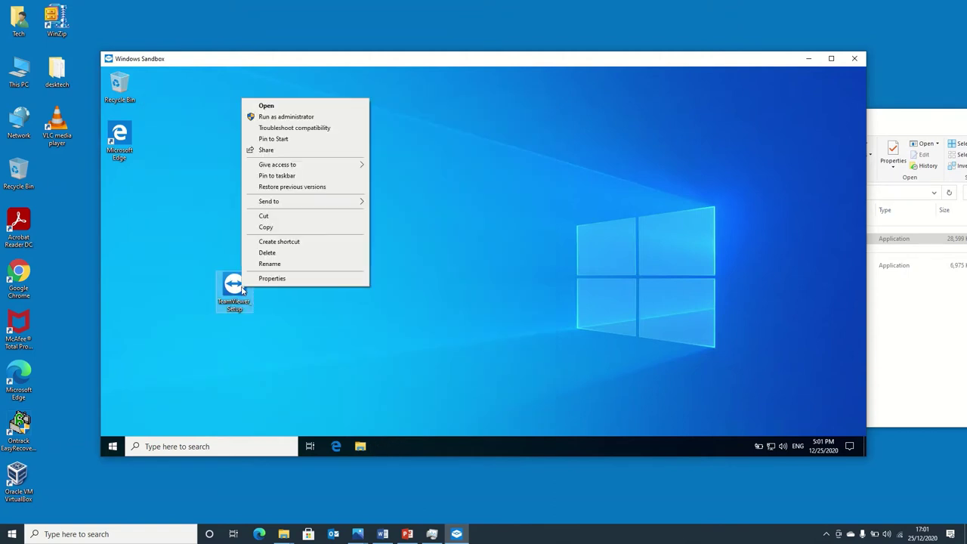
{"action": "left_click", "coordinate": [316, 117]}
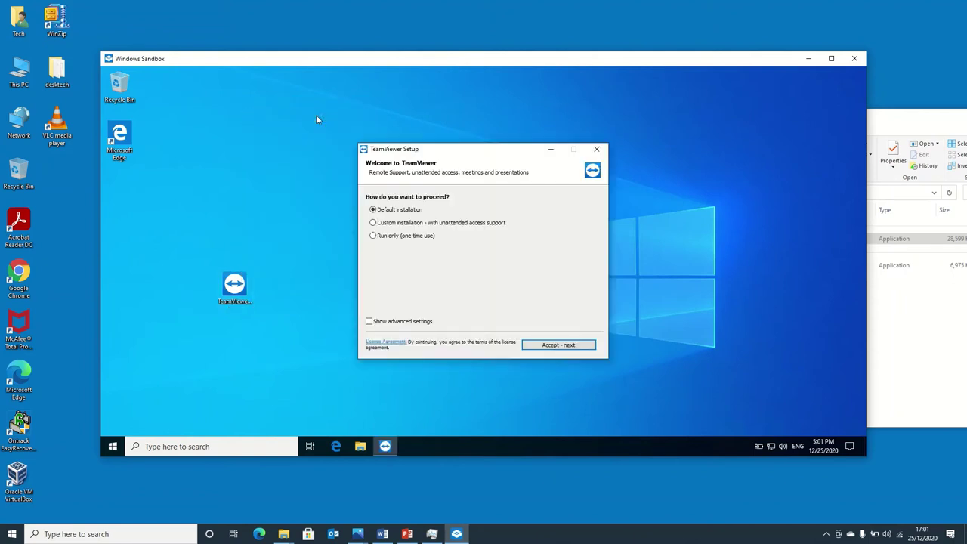
{"action": "left_click", "coordinate": [550, 345]}
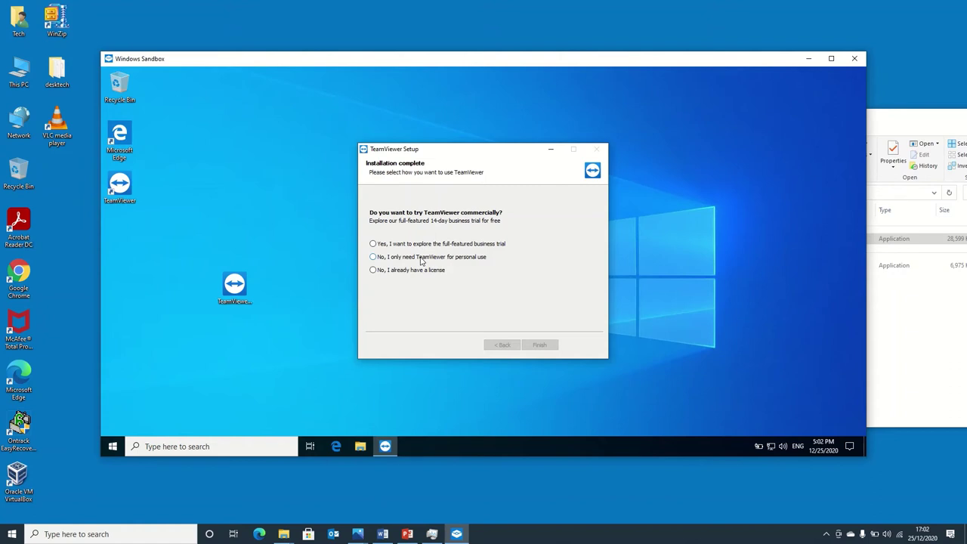
{"action": "left_click", "coordinate": [422, 260]}
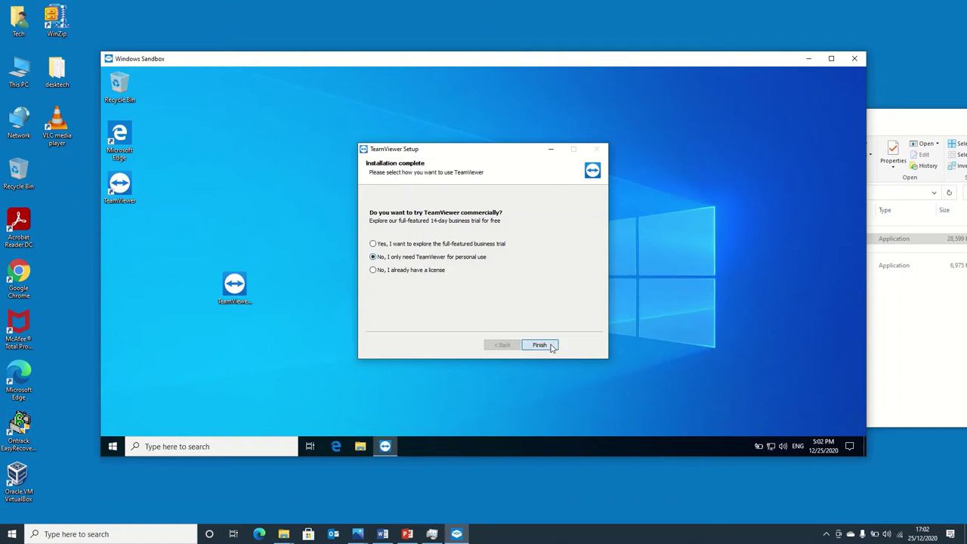
{"action": "left_click", "coordinate": [539, 346]}
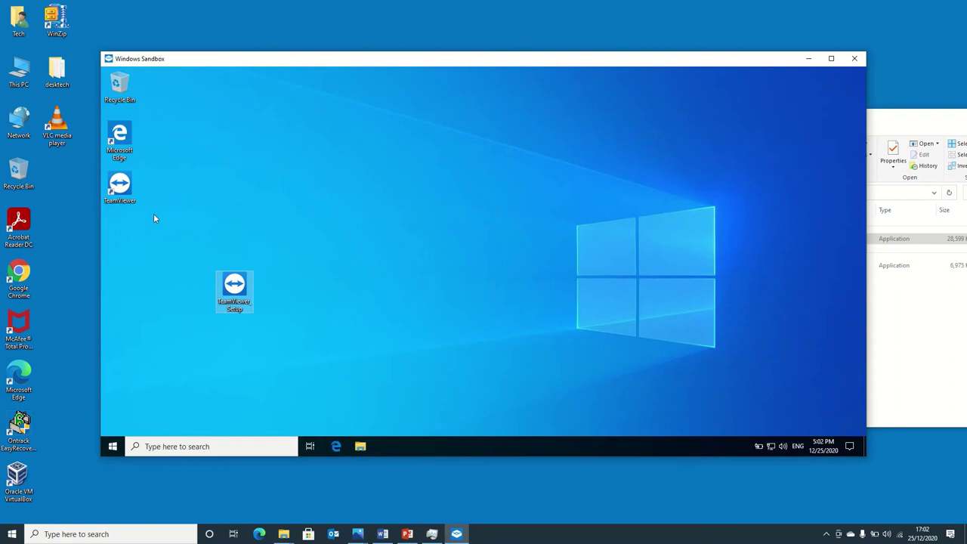
- Maximize Edge in the sandbox and open the IBM website, via 'ibm', in a new tab
{"action": "left_click", "coordinate": [124, 188]}
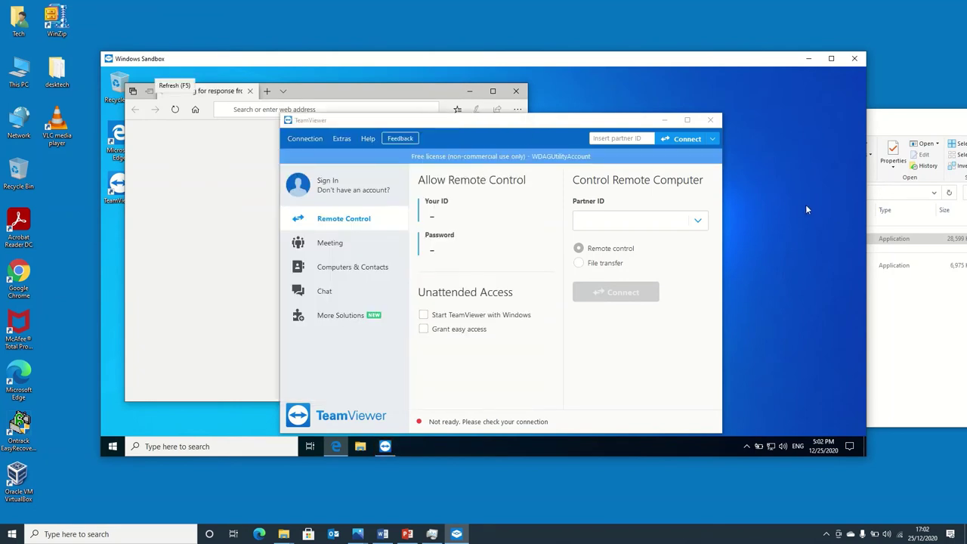
{"action": "left_click", "coordinate": [492, 91]}
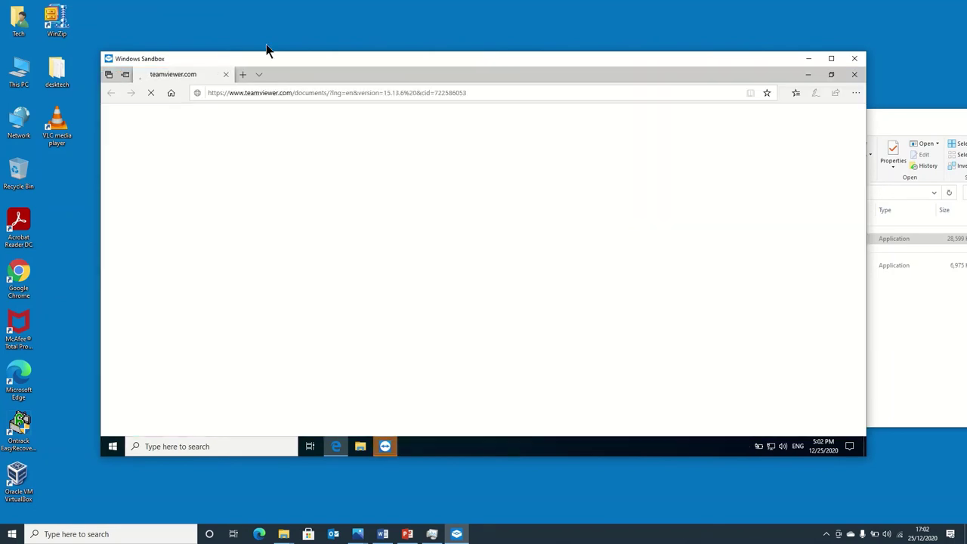
{"action": "left_click", "coordinate": [242, 75]}
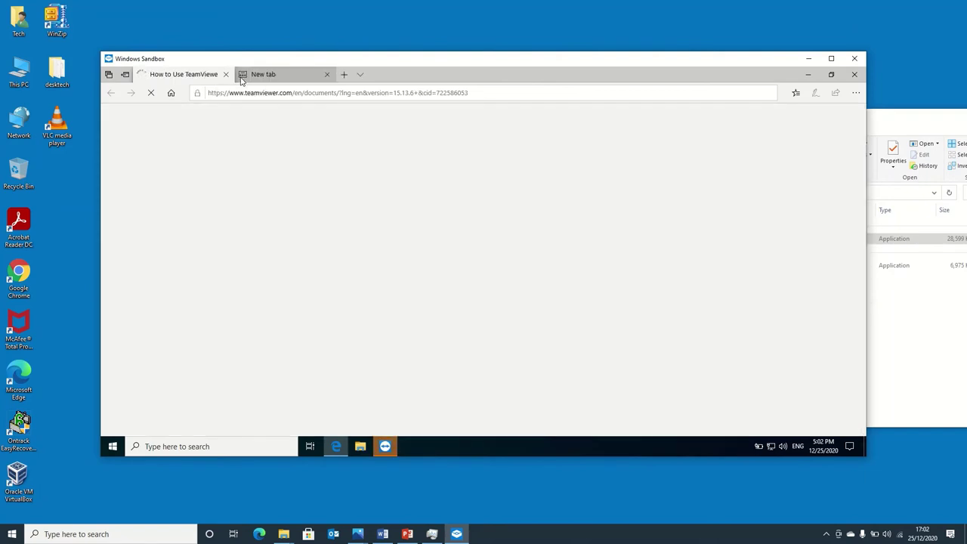
{"action": "left_click", "coordinate": [303, 77]}
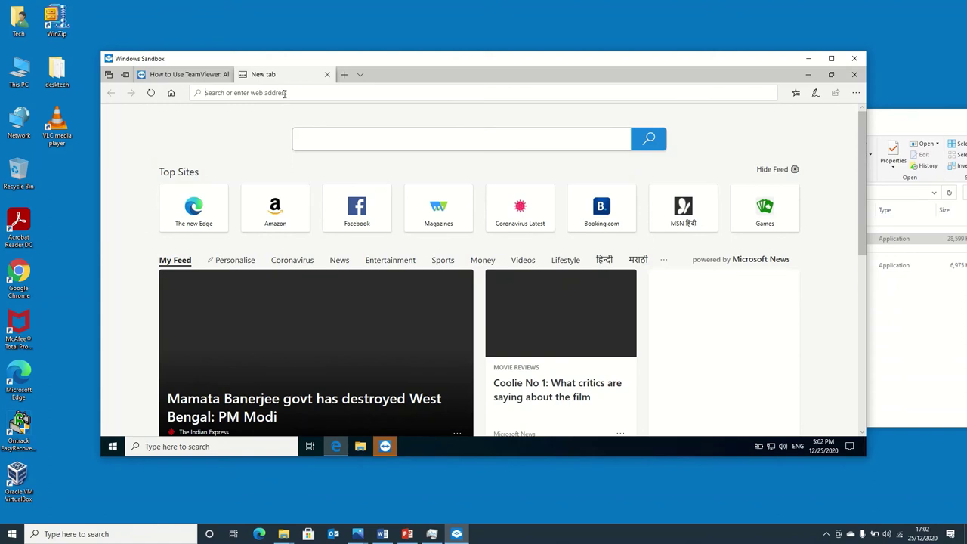
{"action": "type", "text": "ibm"}
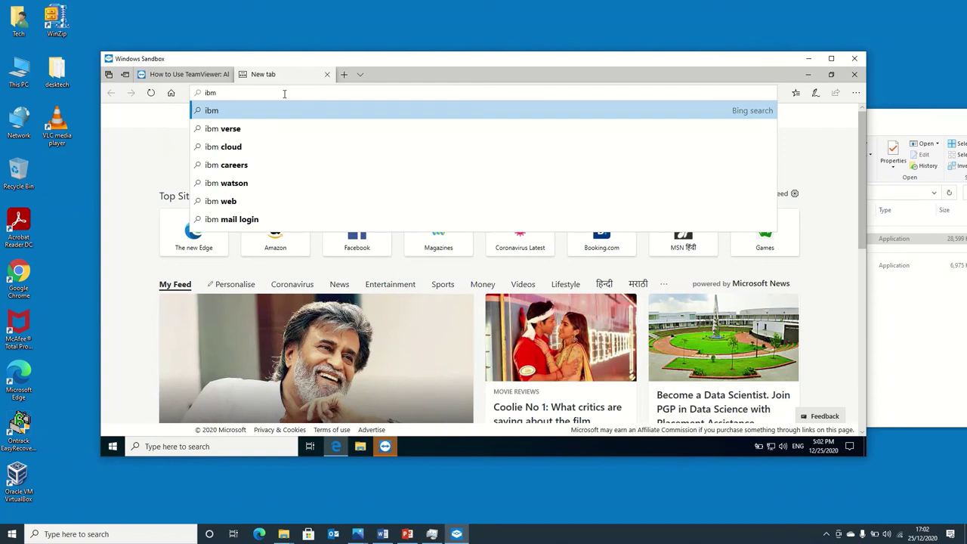
{"action": "key", "text": "ctrl+Return"}
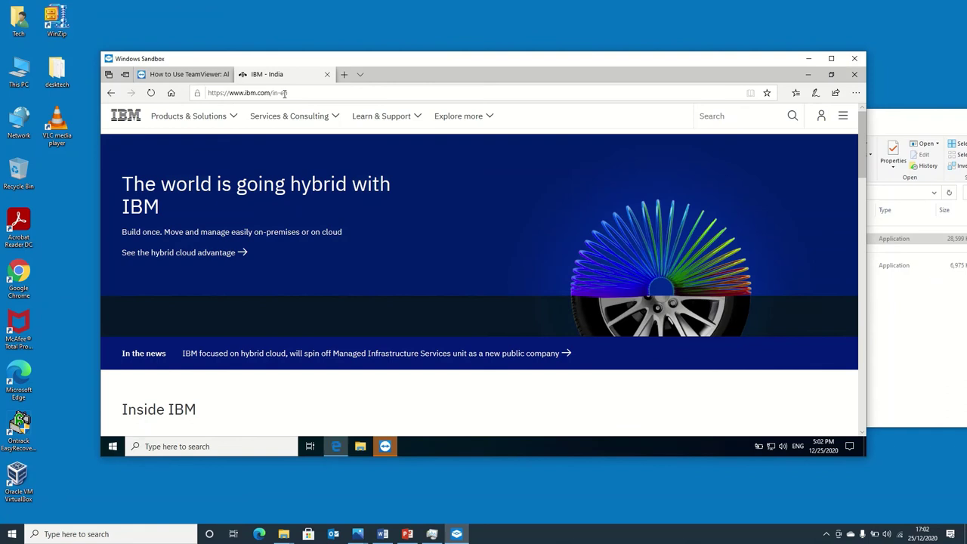
- Minimize Edge, close the sandbox discarding its contents, and center the Downloads window
{"action": "left_click", "coordinate": [808, 78]}
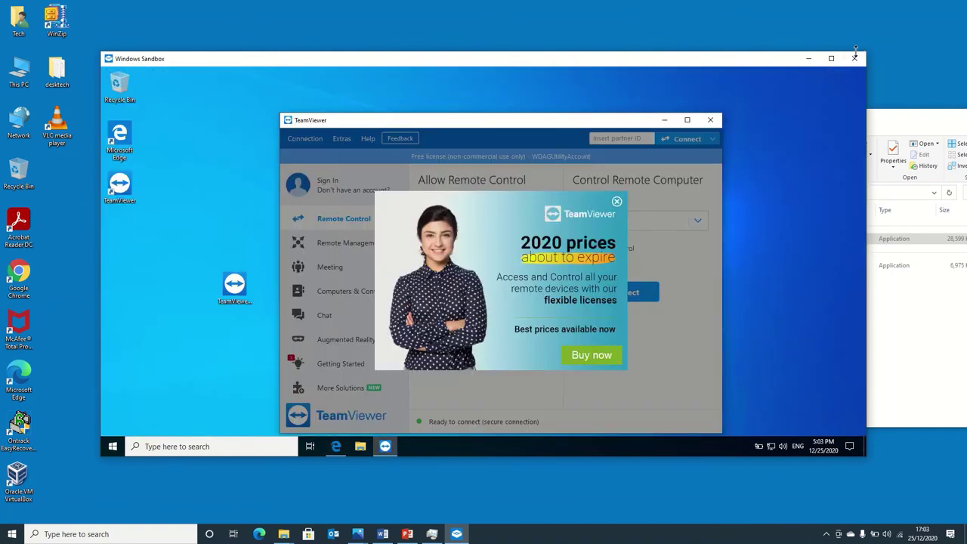
{"action": "left_click", "coordinate": [854, 59]}
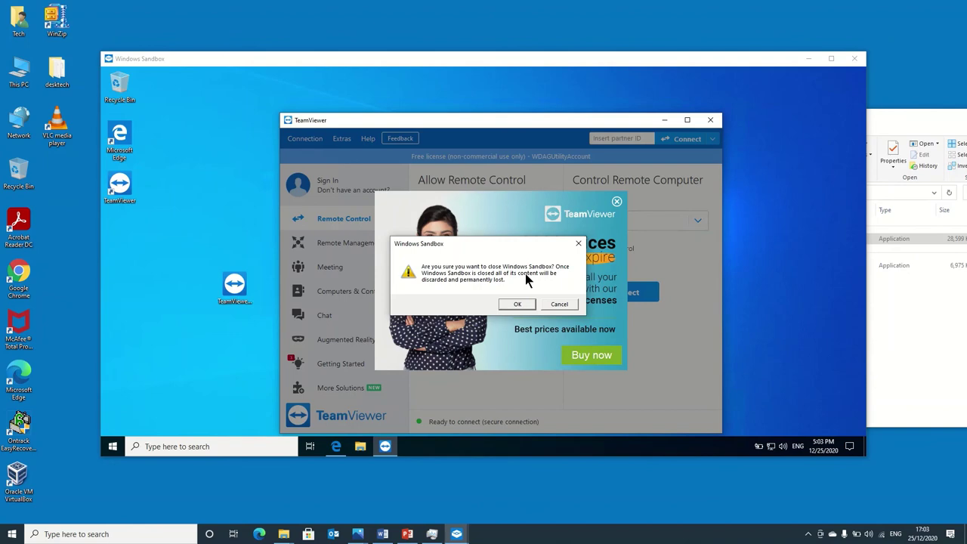
{"action": "left_click", "coordinate": [518, 304]}
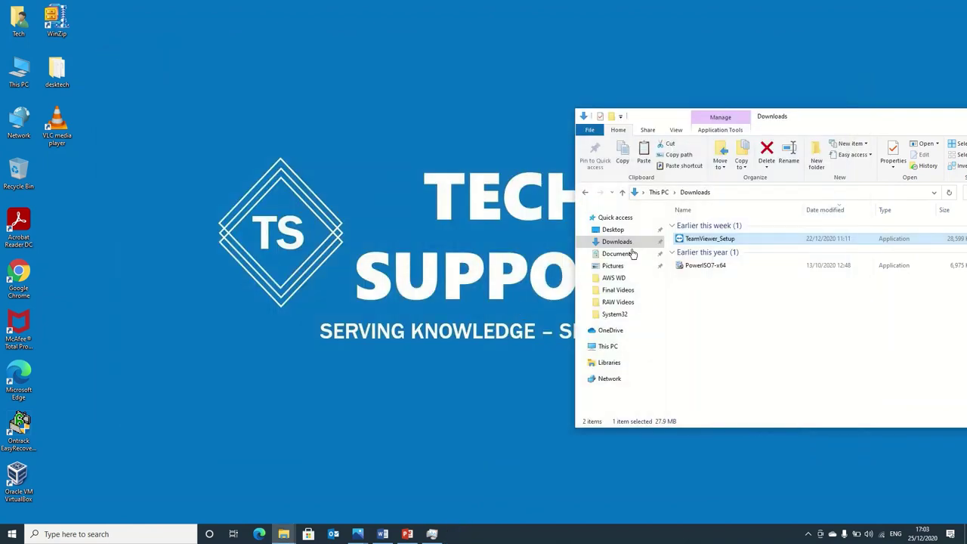
{"action": "left_click_drag", "start_coordinate": [891, 113], "coordinate": [582, 131]}
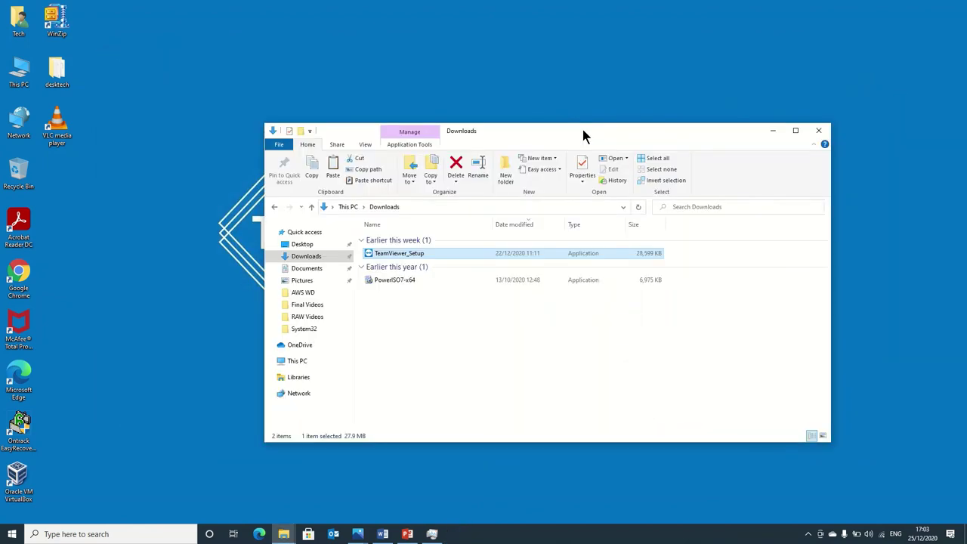
- Minimize the Downloads Explorer window to reveal the desktop
{"action": "left_click", "coordinate": [771, 130]}
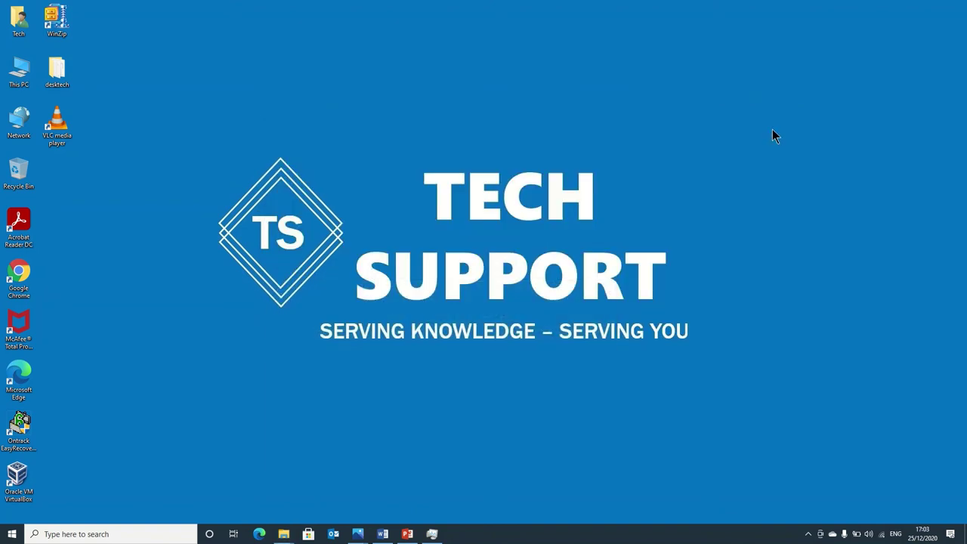